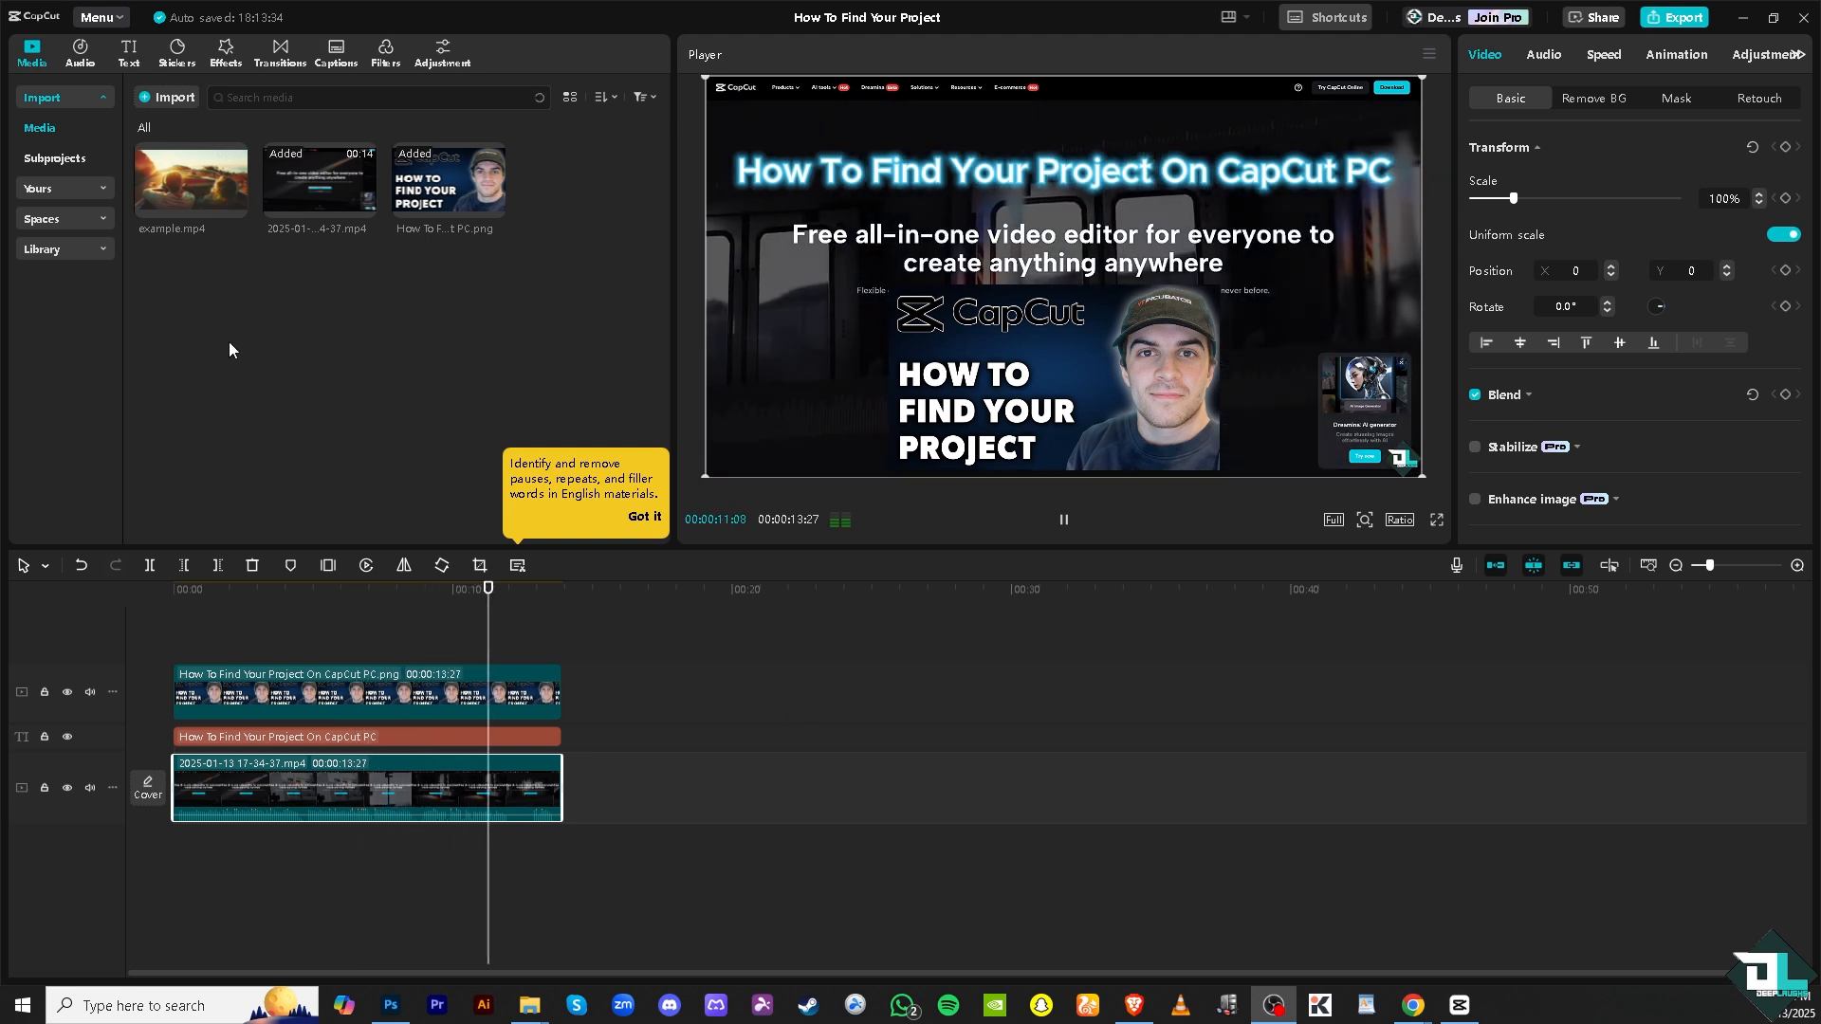
Step: Leave the editor via Menu > Back to home page, returning to the Projects list
click(426, 591)
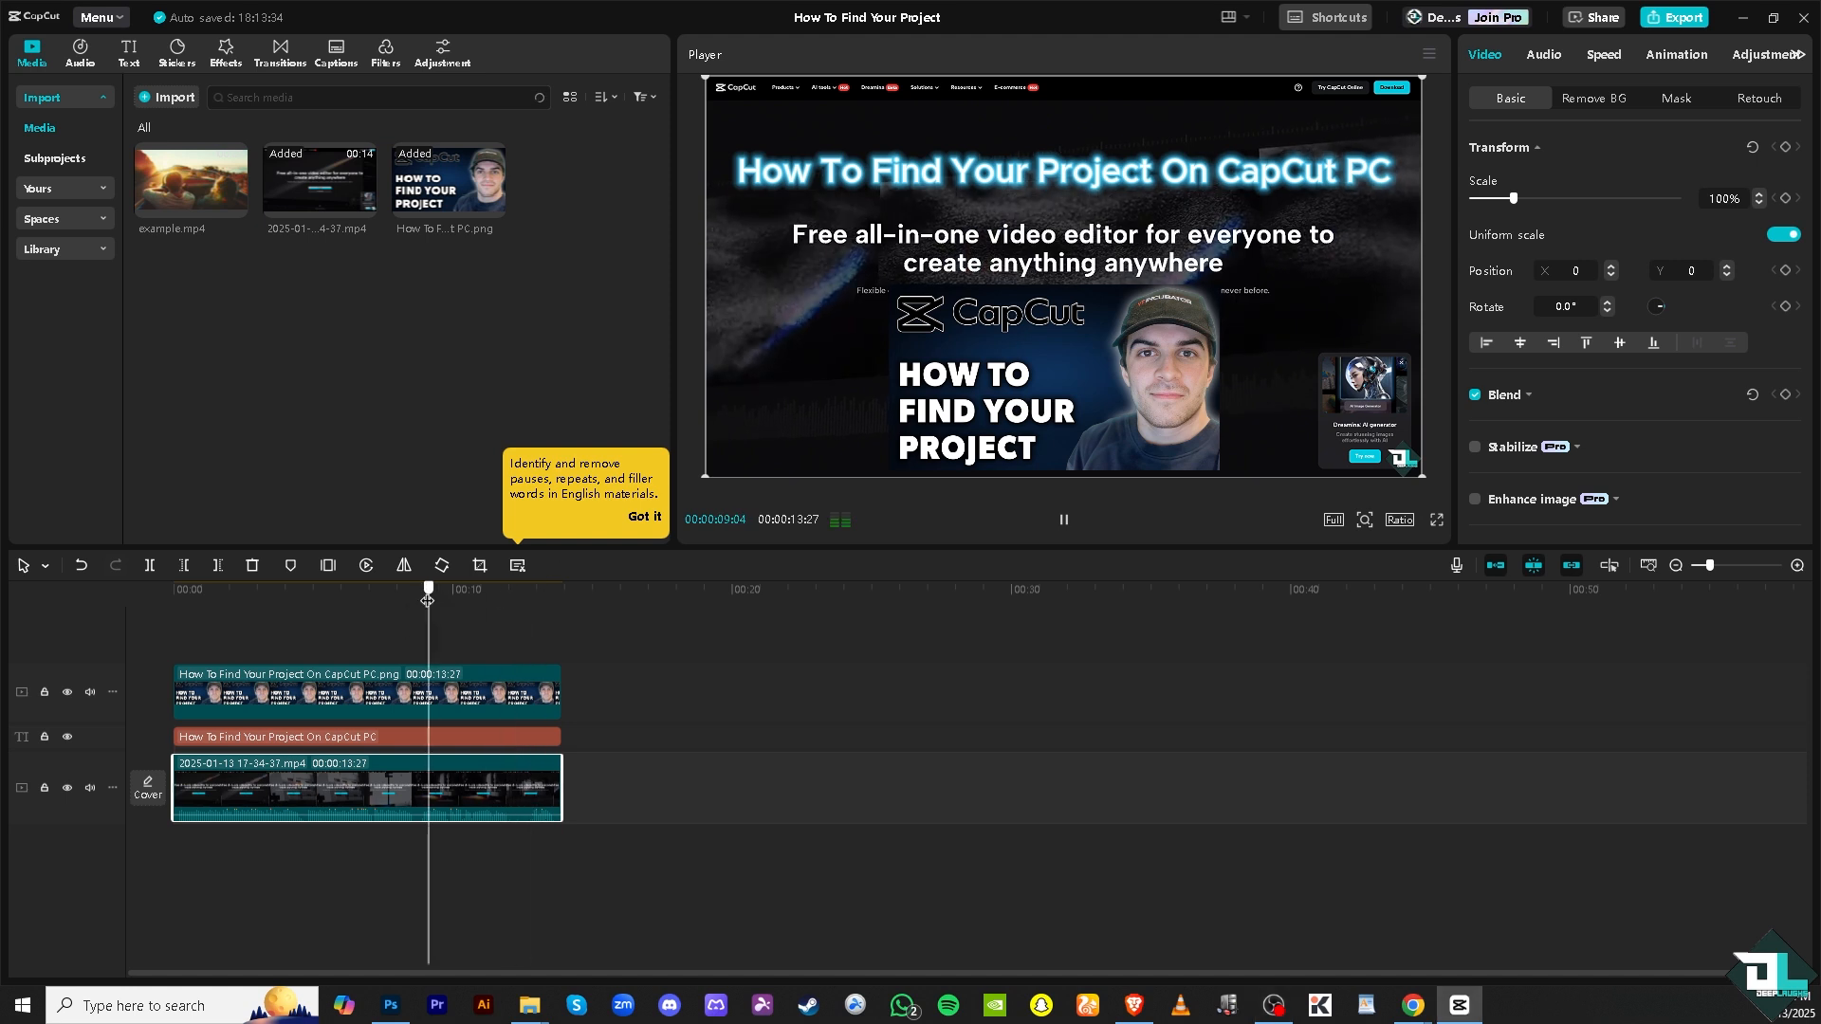
click(128, 20)
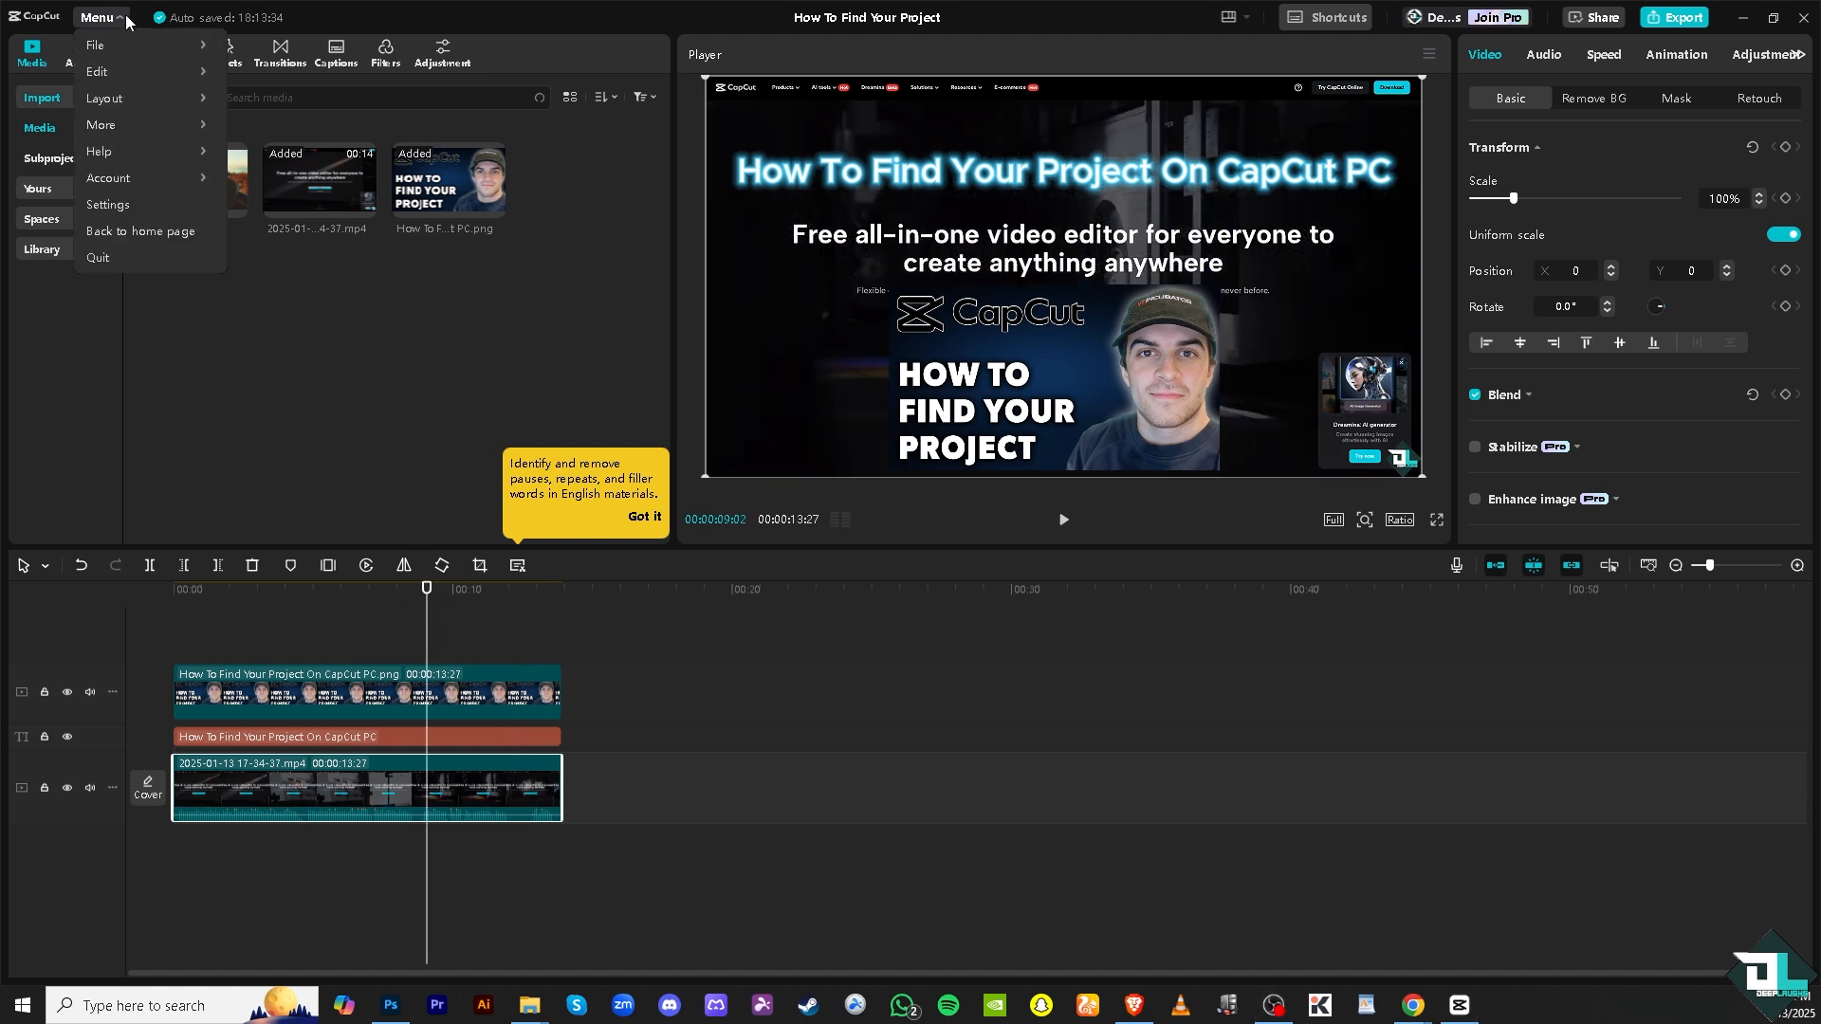
click(140, 231)
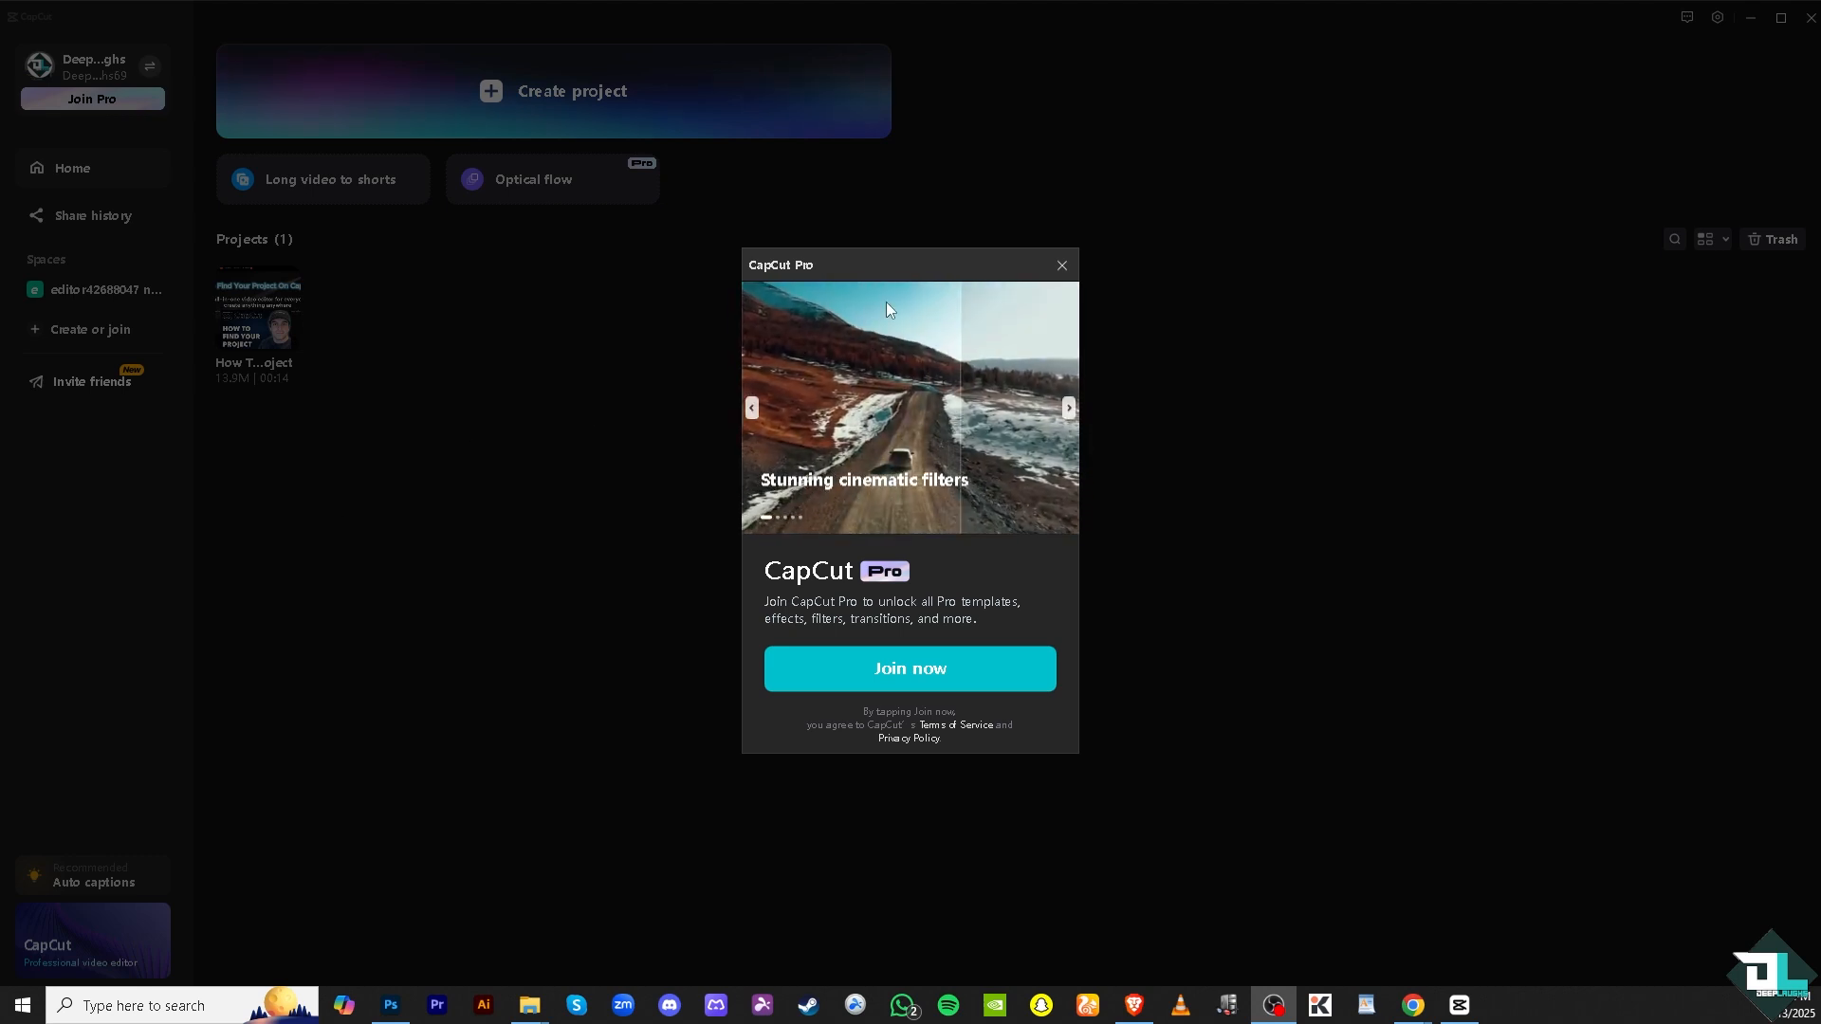
click(1061, 272)
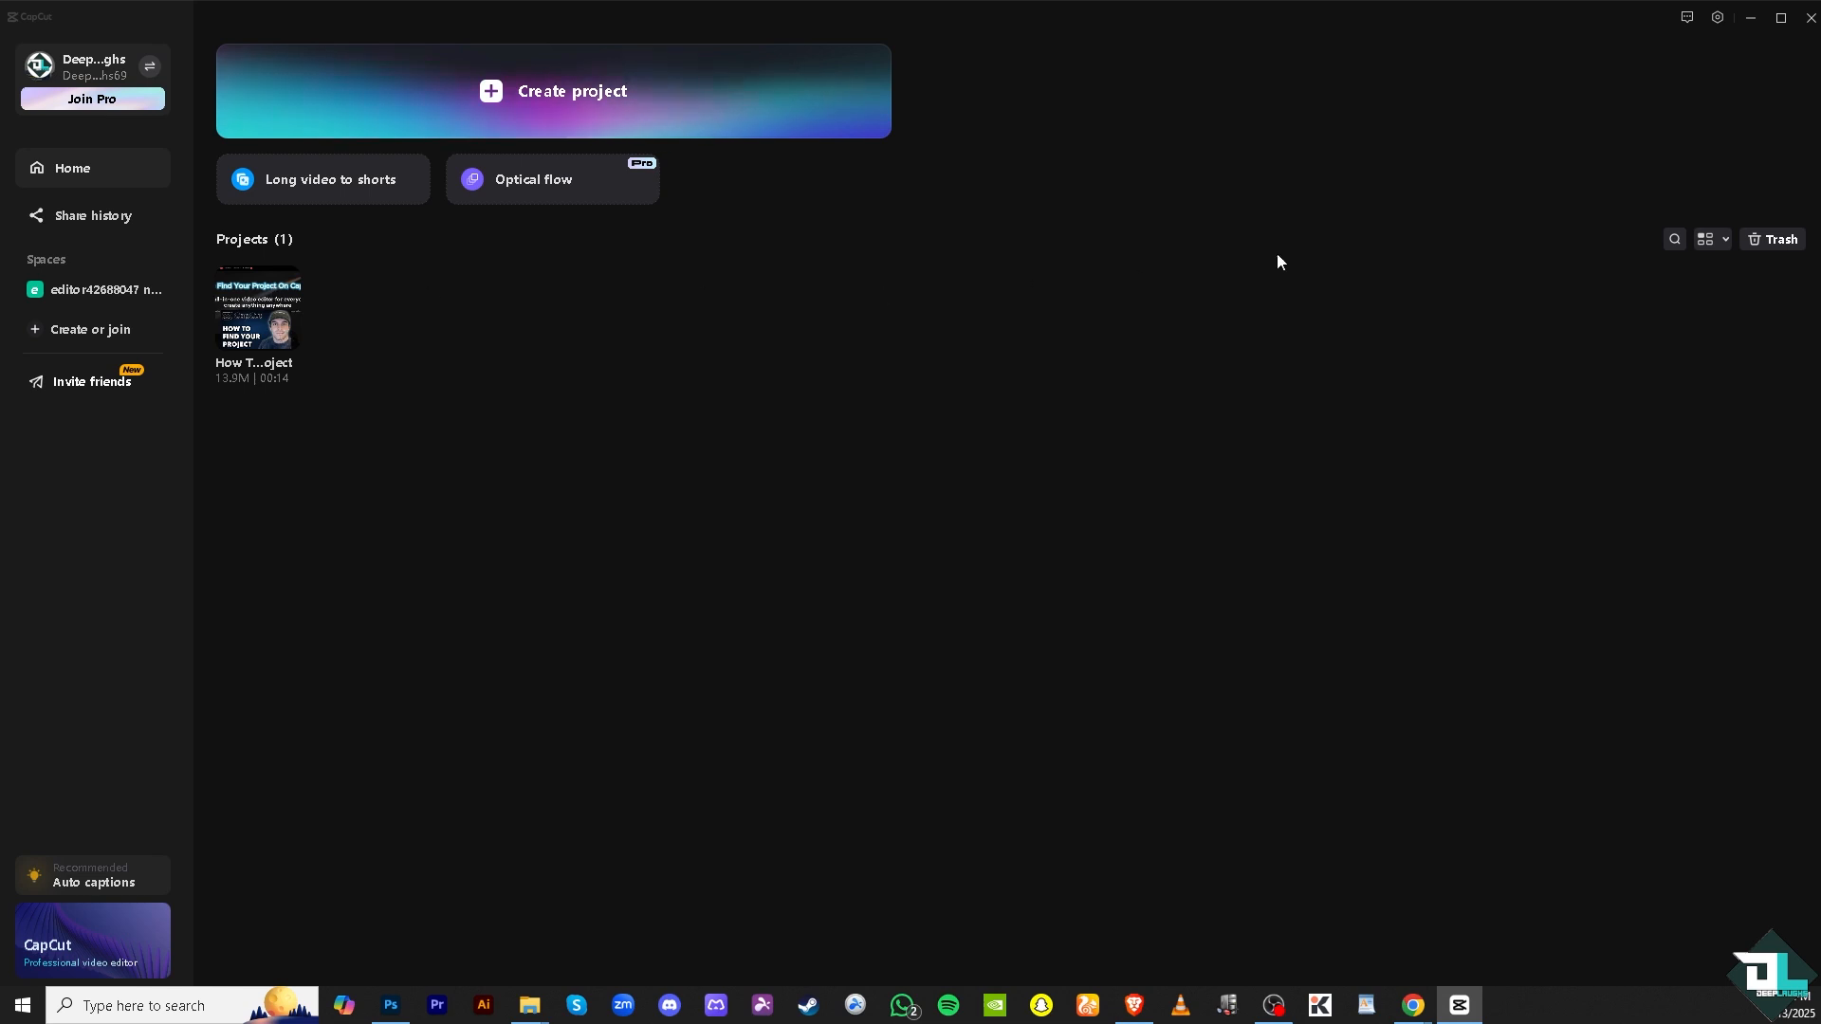
Step: Reopen the 'How To Find Your Project' project from the home page Projects list
click(288, 339)
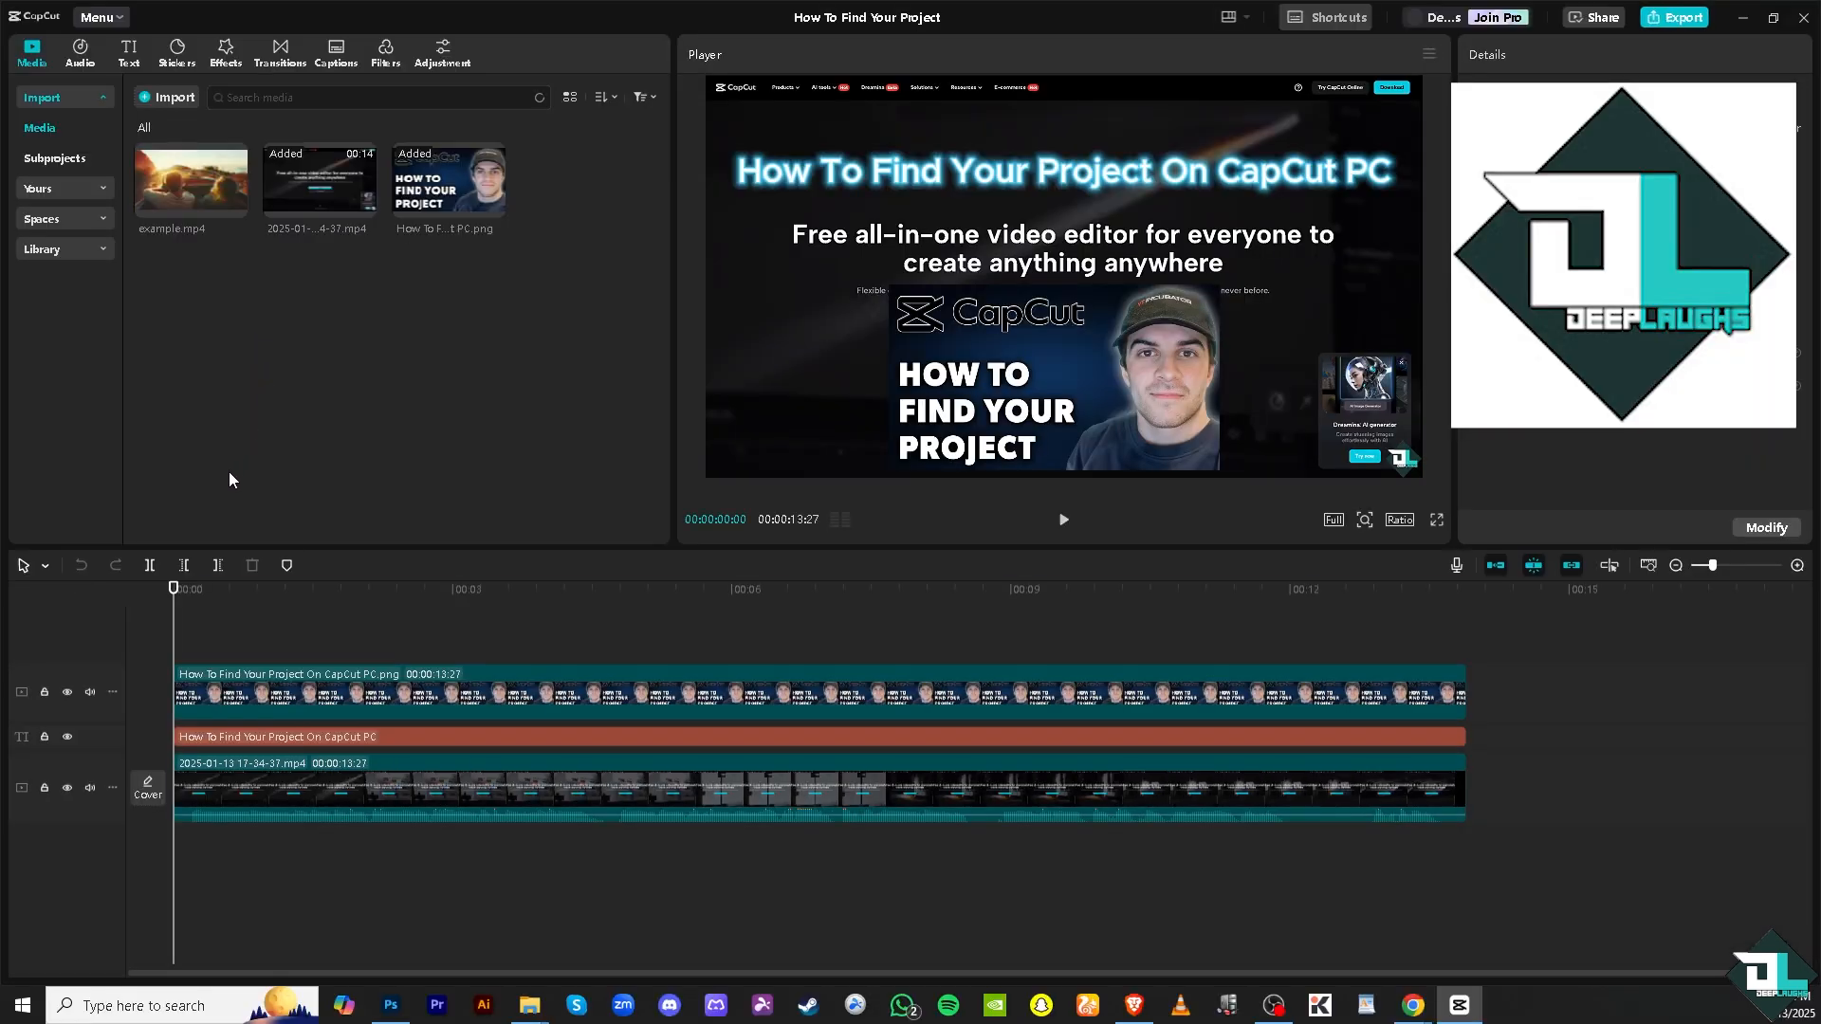
Step: Preview playback, then bring up Export settings at 1080P, H.264, mp4, 30fps
click(1064, 524)
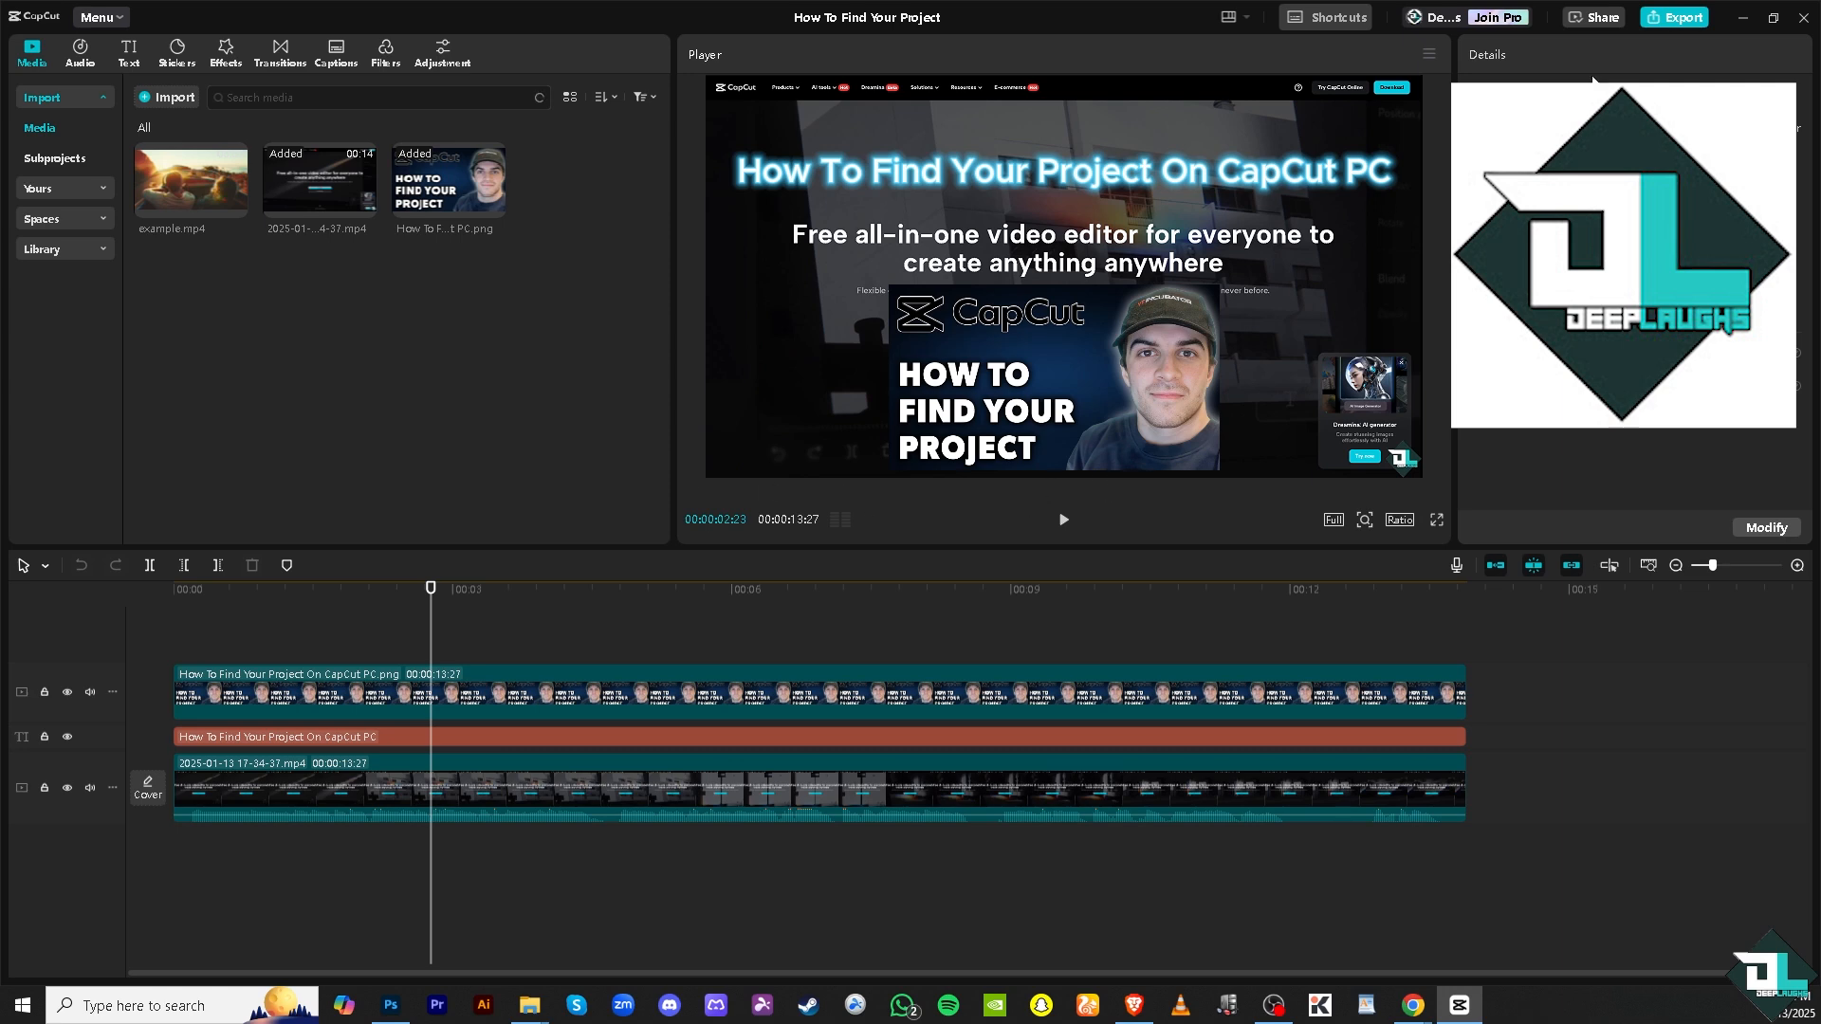
click(1676, 19)
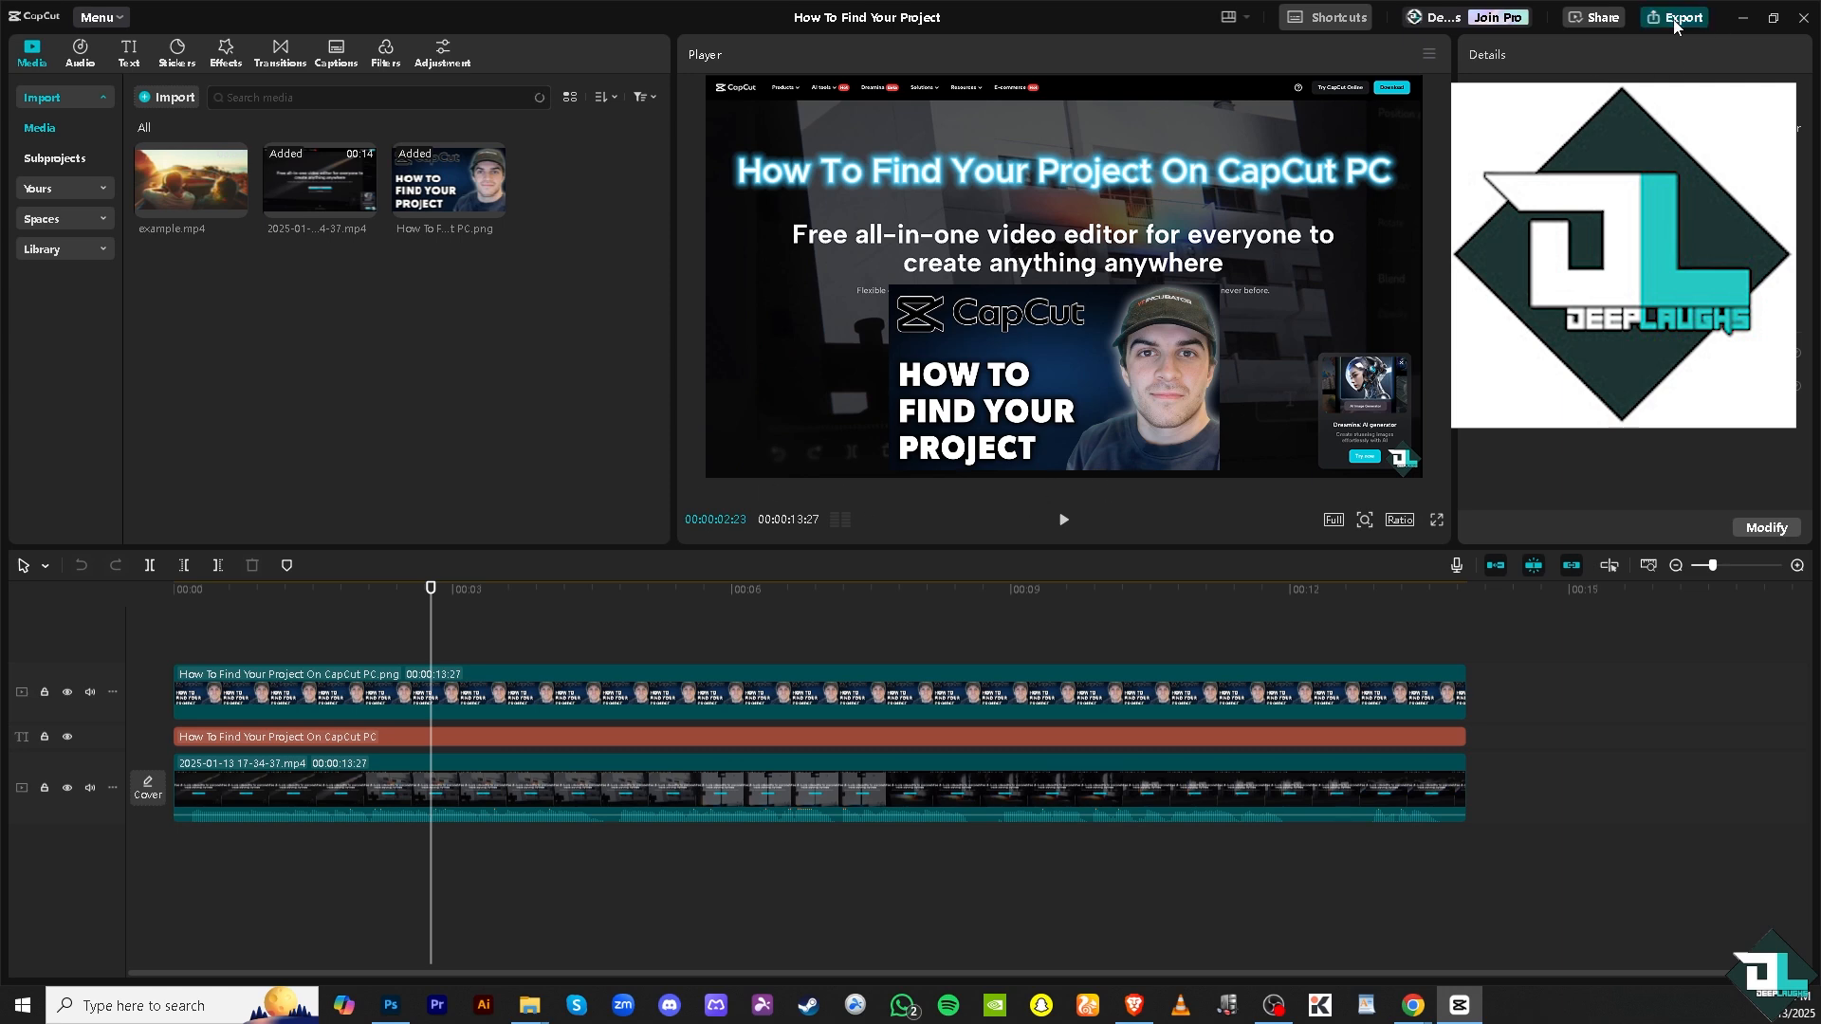